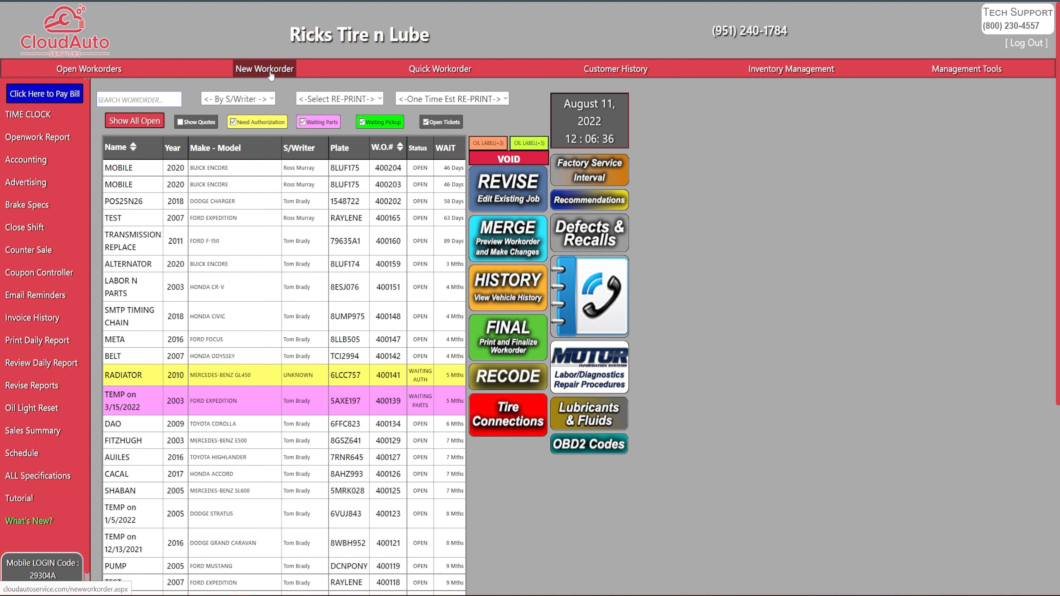
pyautogui.click(270, 72)
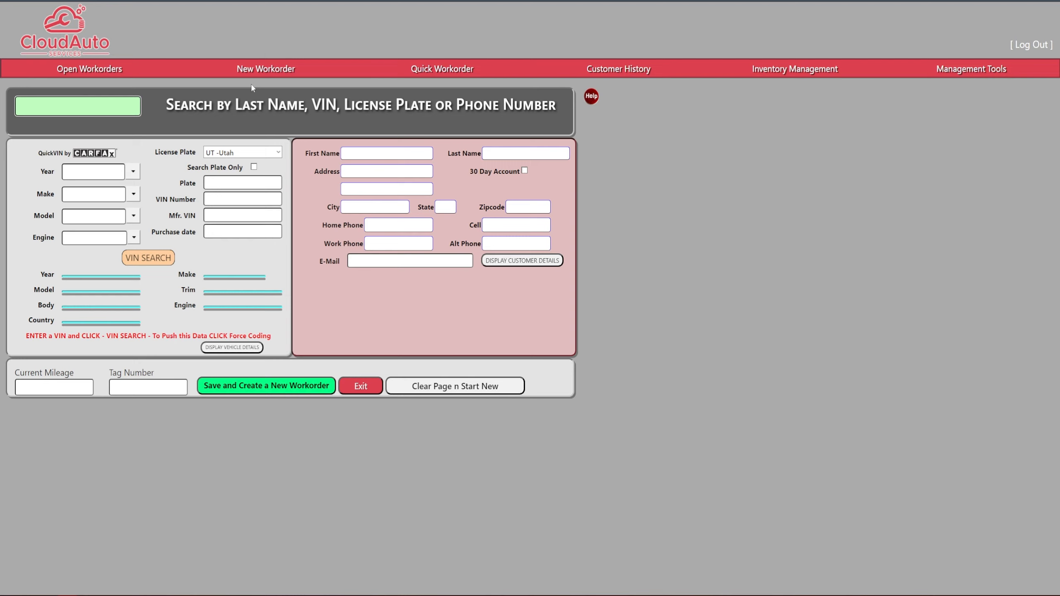
pyautogui.write('E83 0')
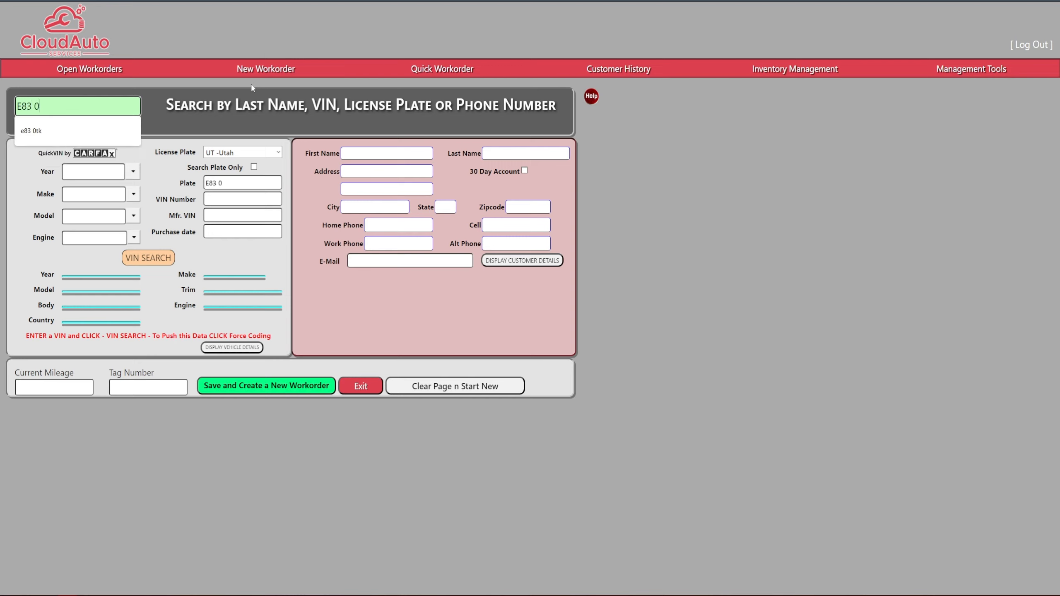
pyautogui.write('TK')
pyautogui.press('Tab')
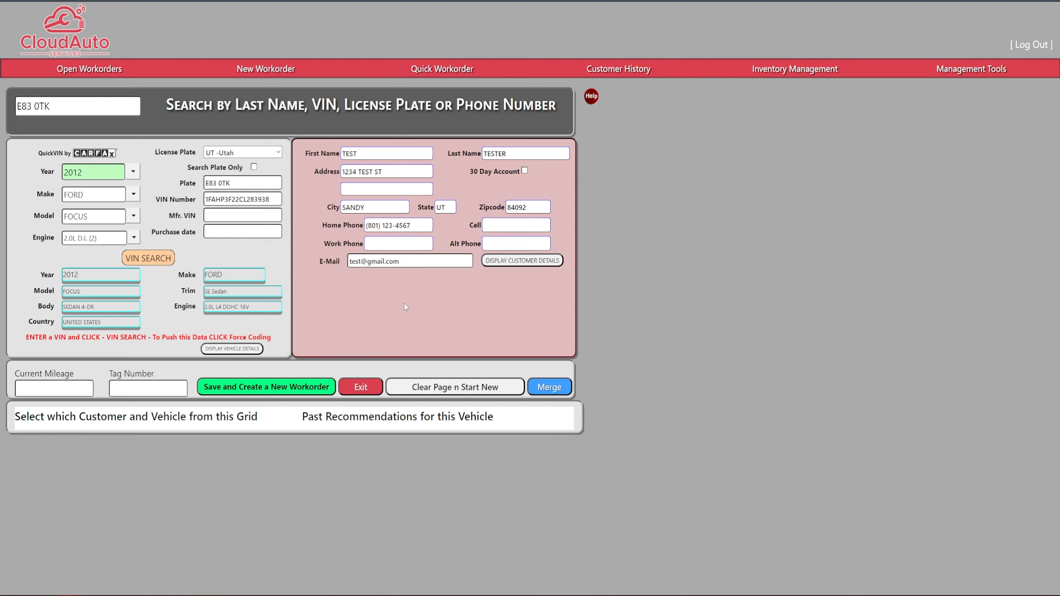
# Enter a current mileage of 120000 for the 2012 Ford Focus and save it as a new workorder
pyautogui.click(65, 388)
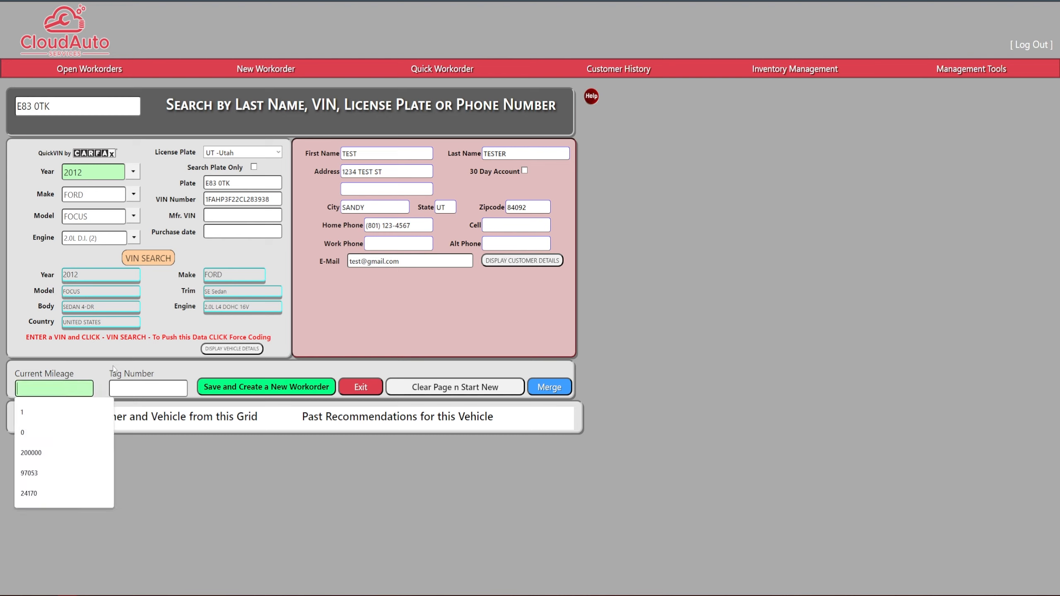
pyautogui.write('120000')
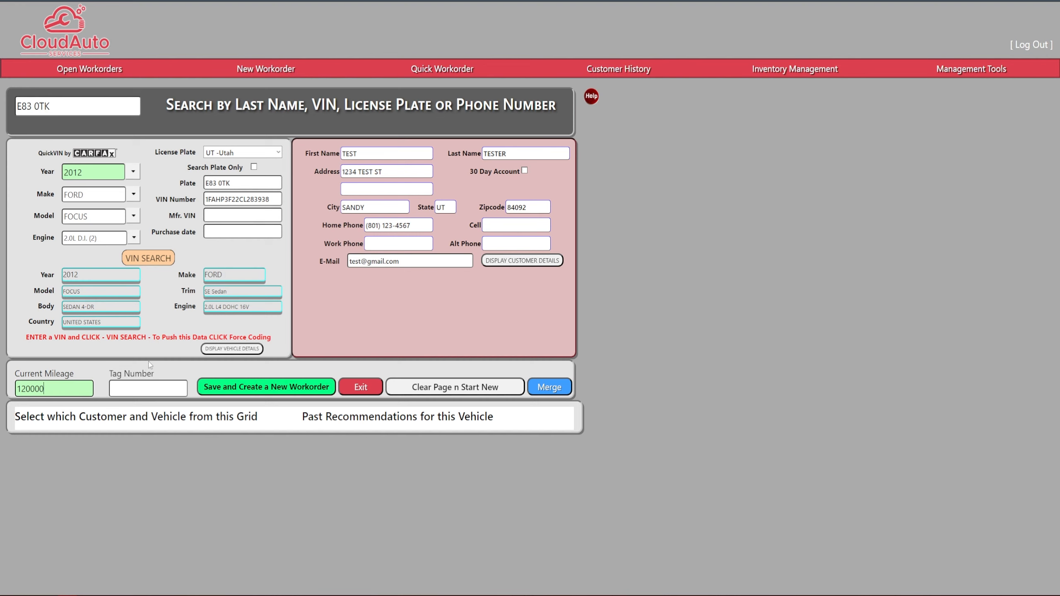
pyautogui.click(226, 372)
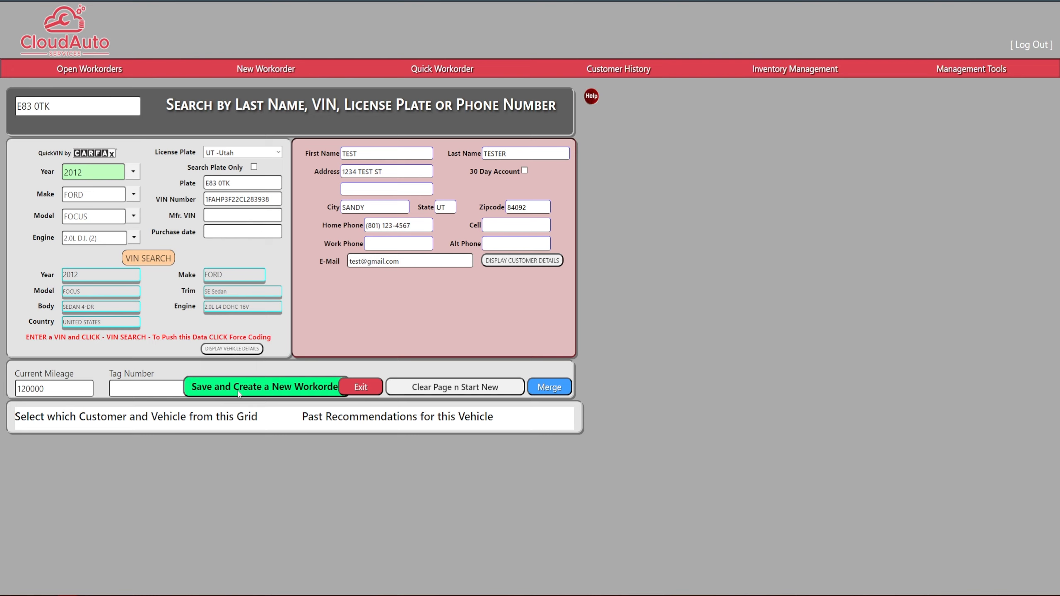
pyautogui.click(240, 389)
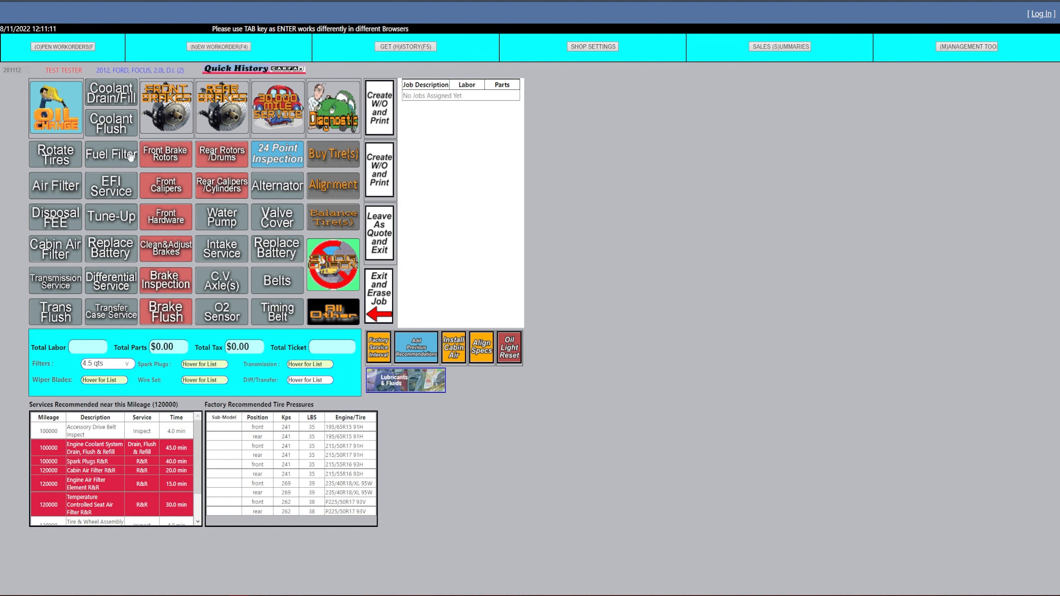
# Add an oil change job using the 5W20 Havoline oil, filing parts and labor adjusted to the charge dollars
pyautogui.click(61, 110)
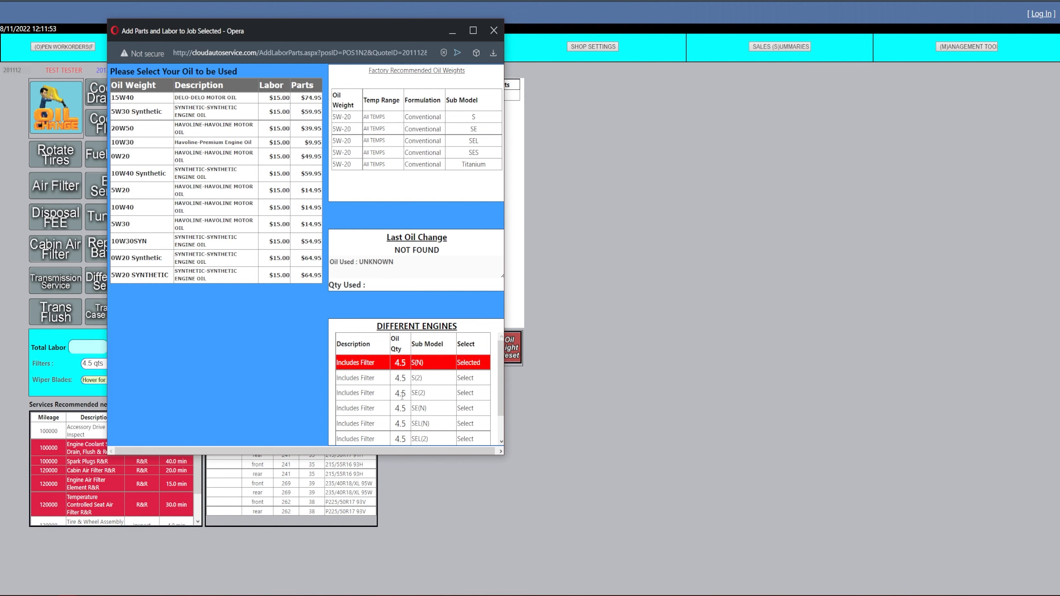
pyautogui.click(151, 196)
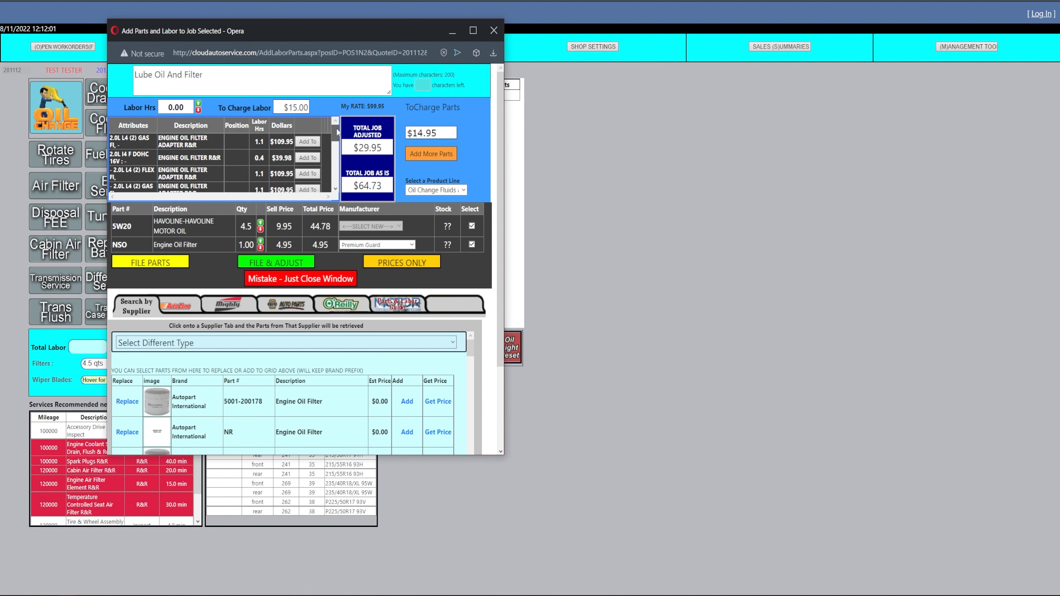
pyautogui.click(261, 266)
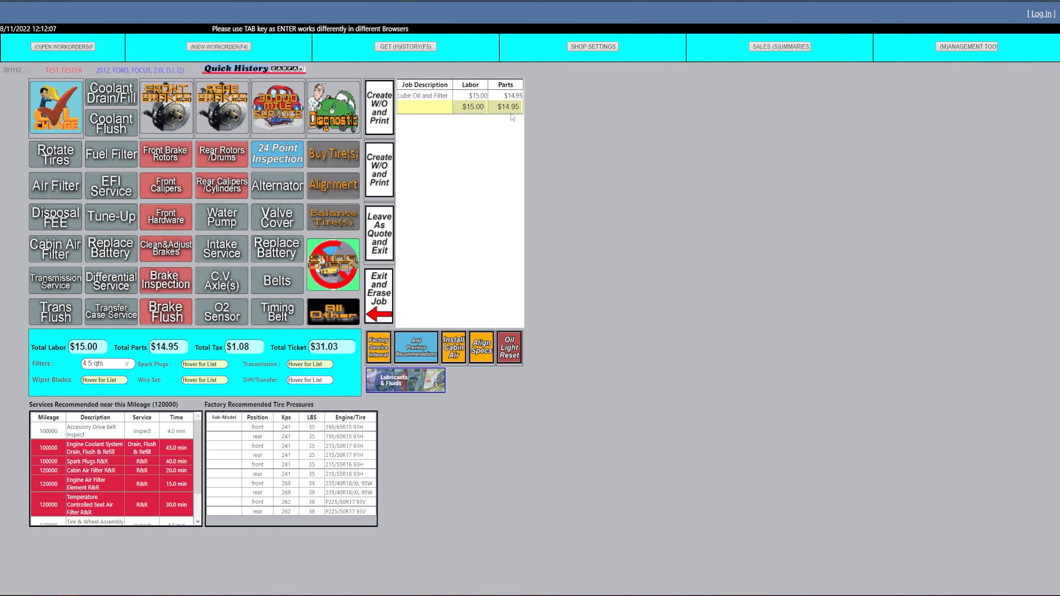
pyautogui.moveTo(512, 117)
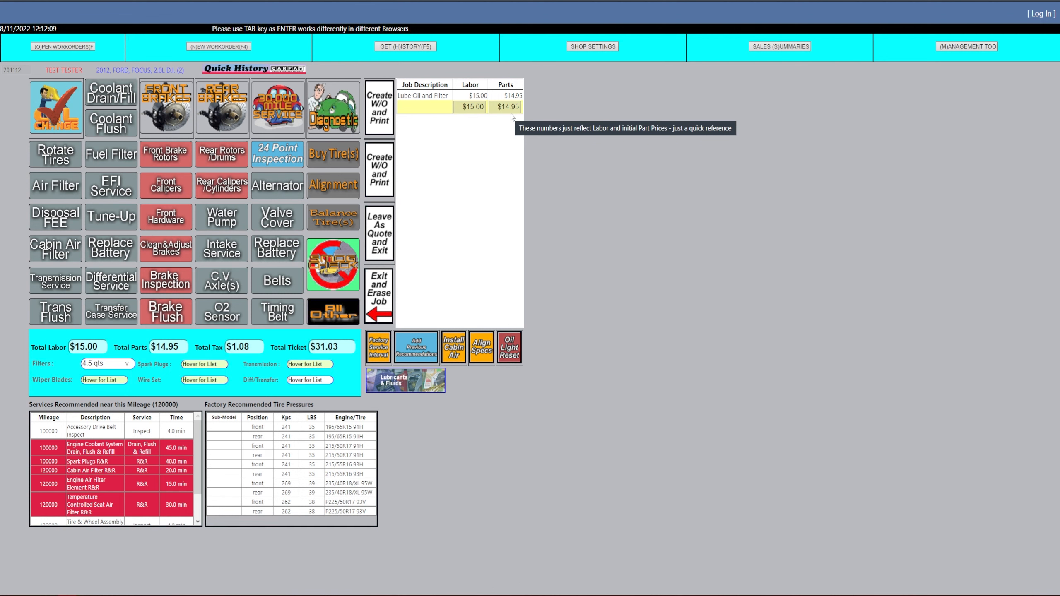
# Create the workorder with the last listed service writer and walk-In as visit reason, file it for printing, and return to the open workorders
pyautogui.click(383, 133)
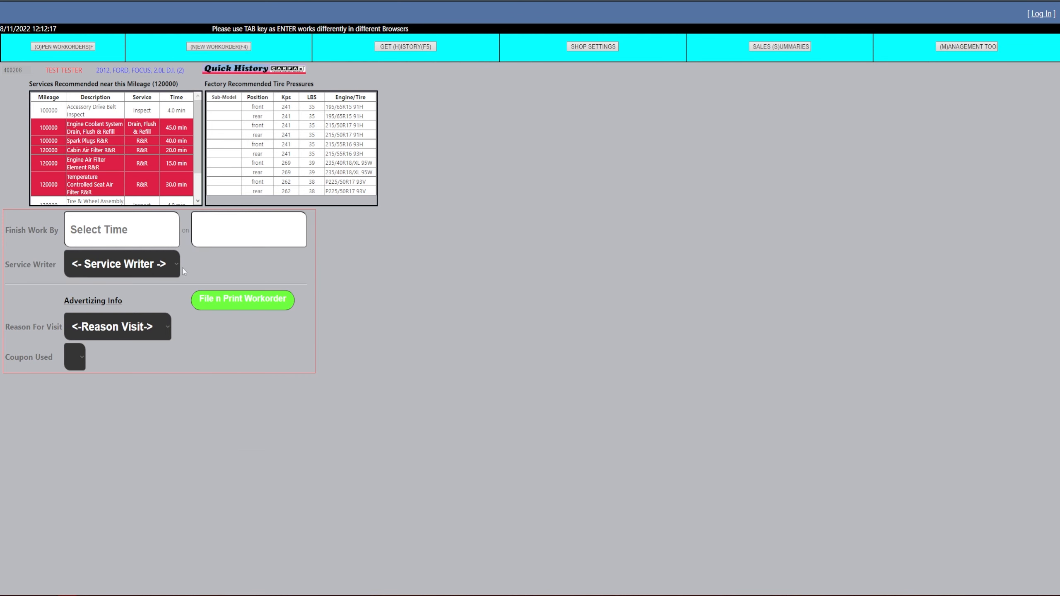
pyautogui.click(162, 267)
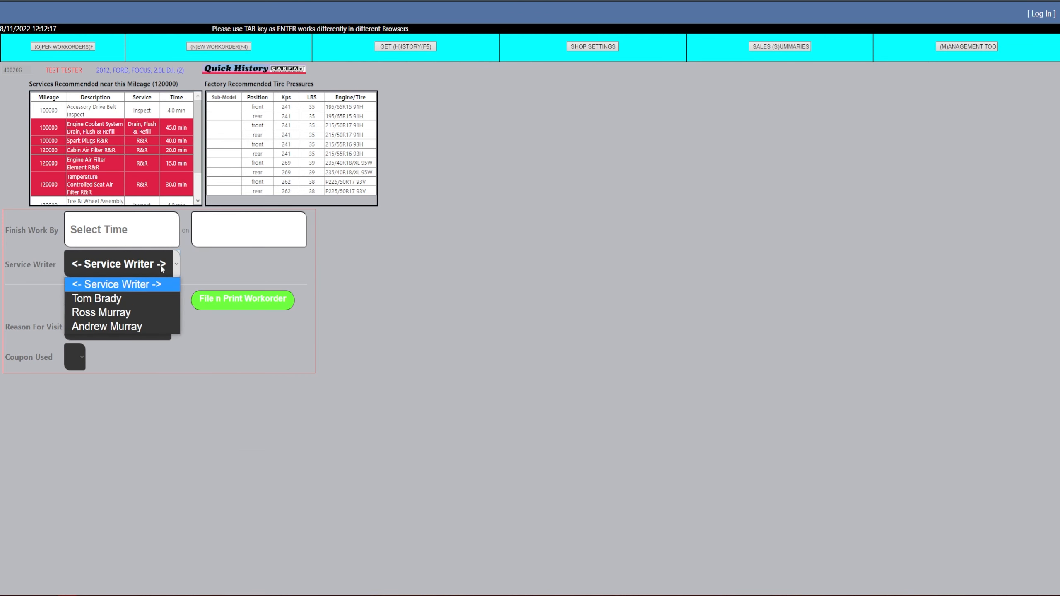
pyautogui.click(156, 331)
pyautogui.click(151, 329)
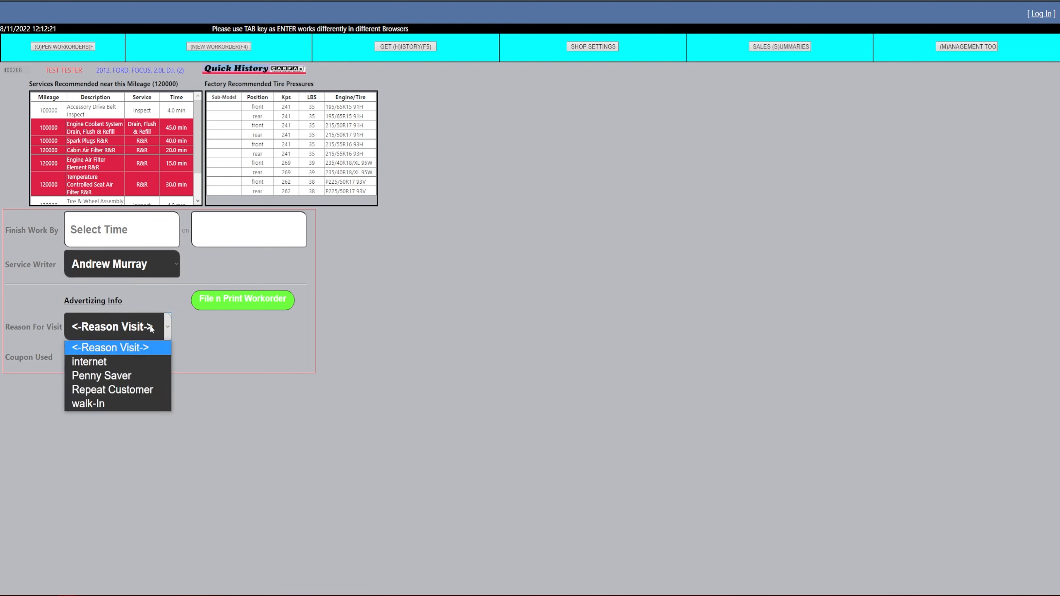
pyautogui.click(132, 404)
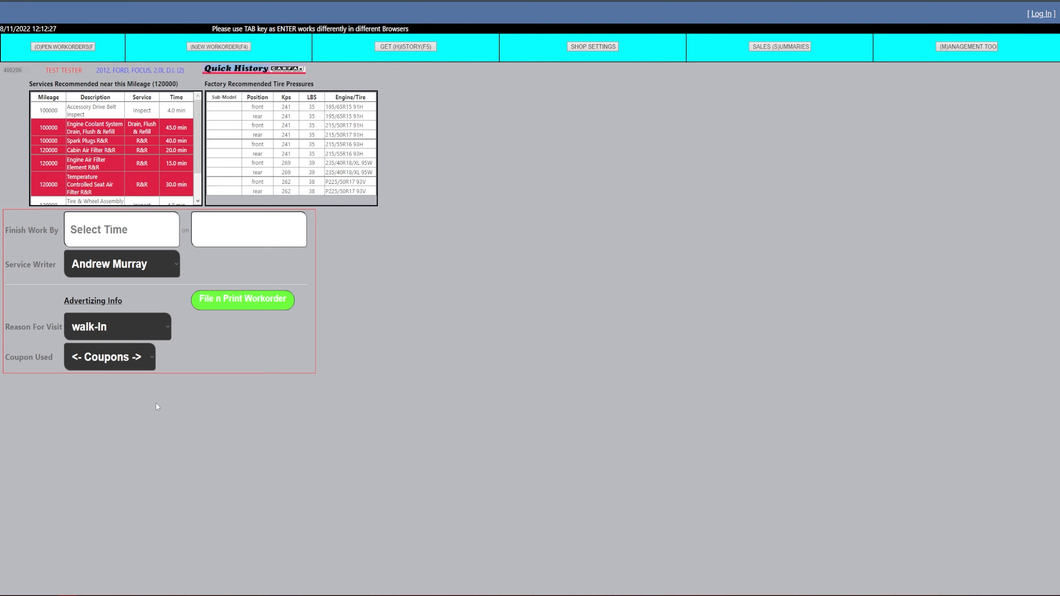
pyautogui.click(131, 360)
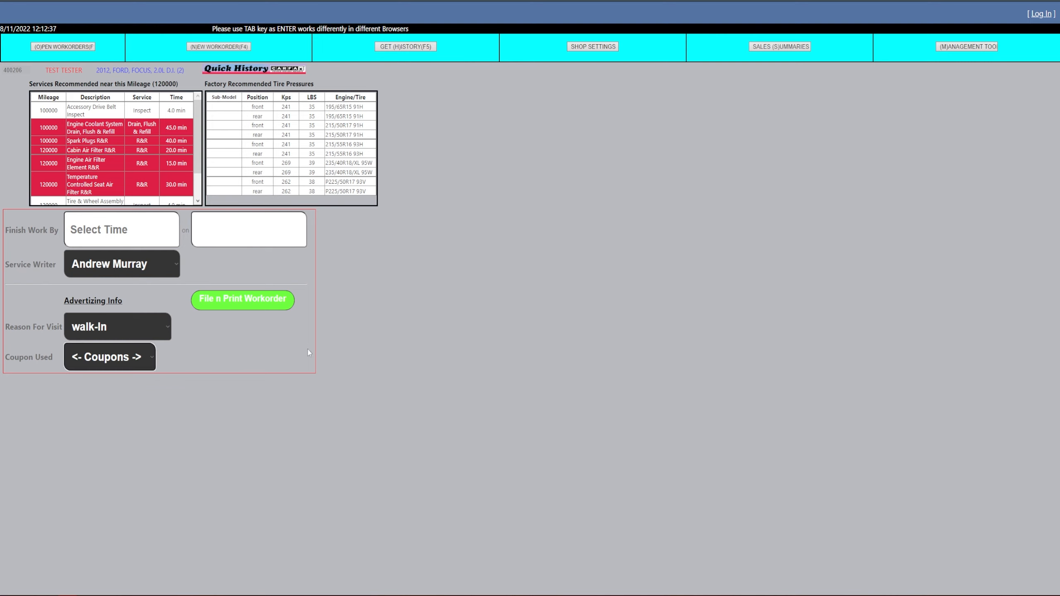
pyautogui.click(239, 309)
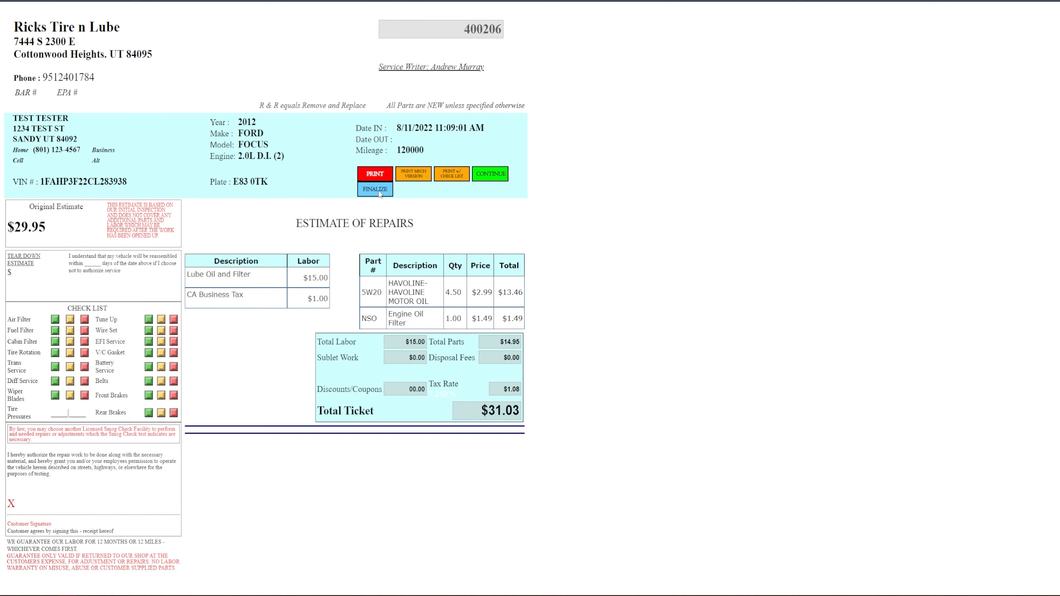
pyautogui.click(492, 176)
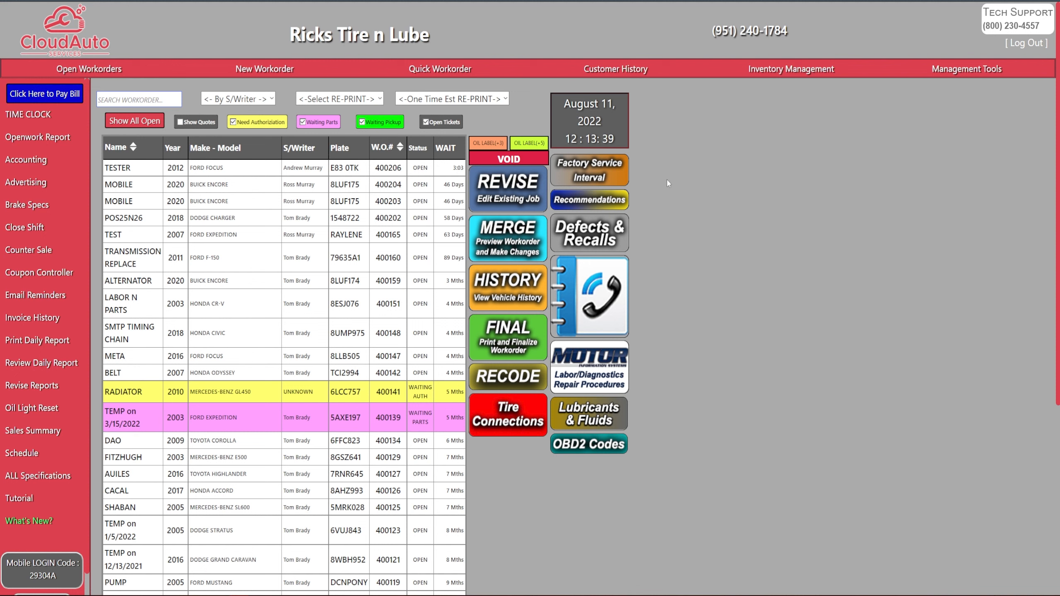
# Open the 2012 Ford Focus workorder for revision and add the Alternator R&R labor found through the labor description search
pyautogui.click(408, 172)
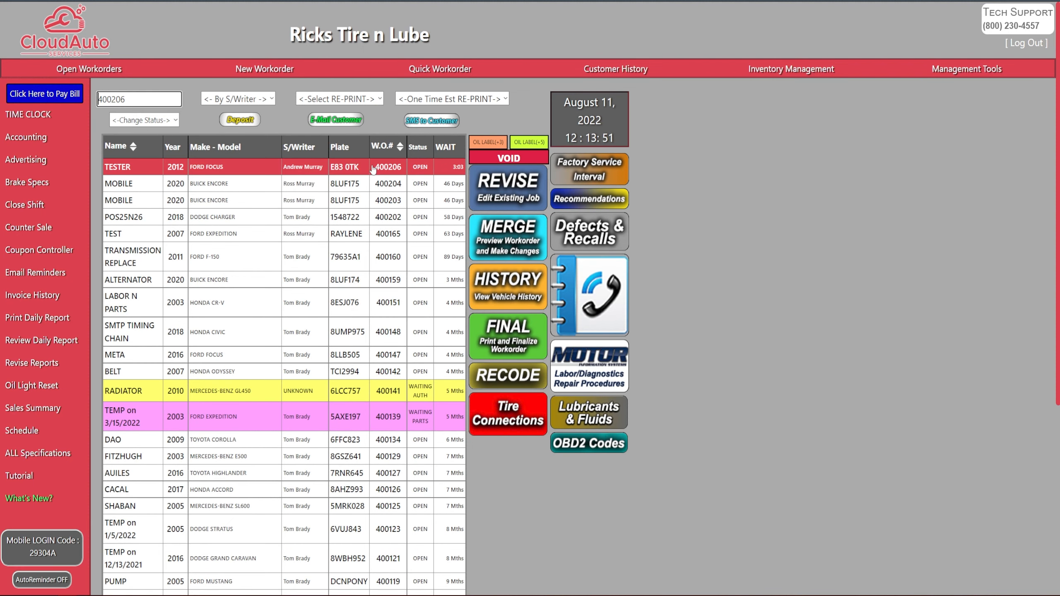
pyautogui.click(531, 191)
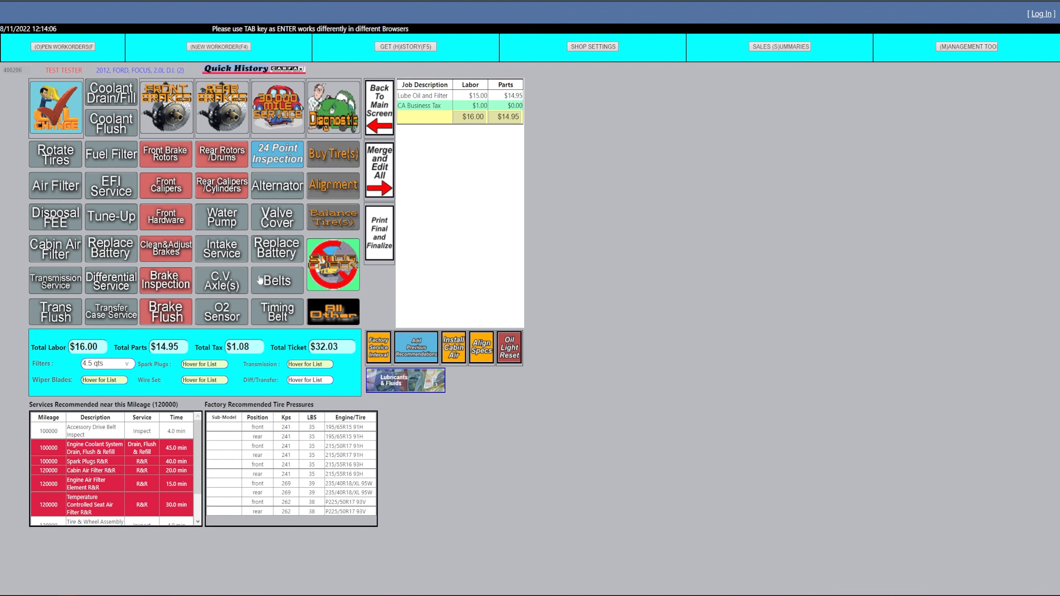
pyautogui.click(350, 316)
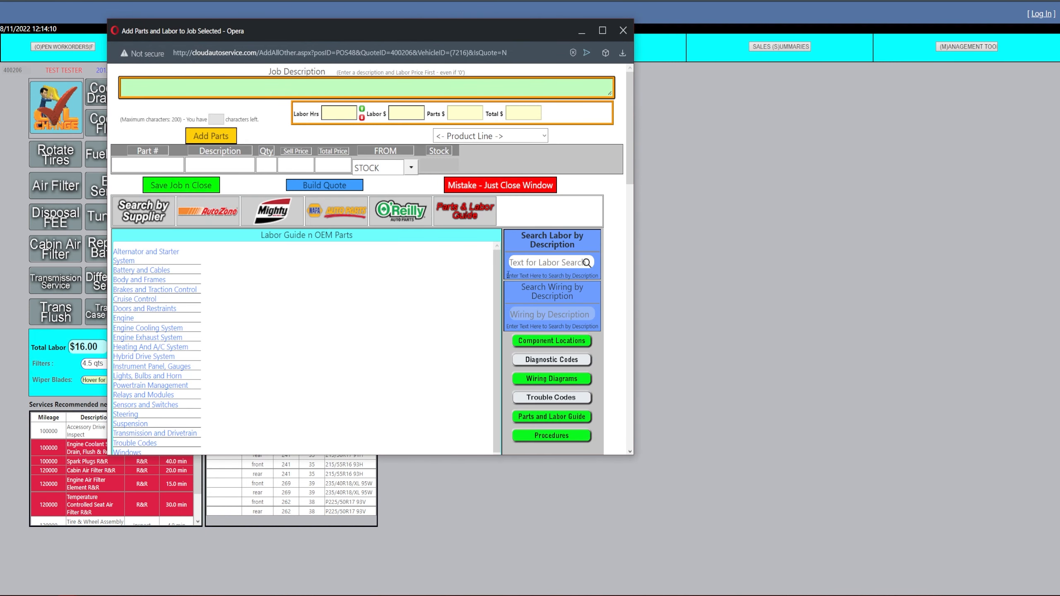
pyautogui.click(547, 262)
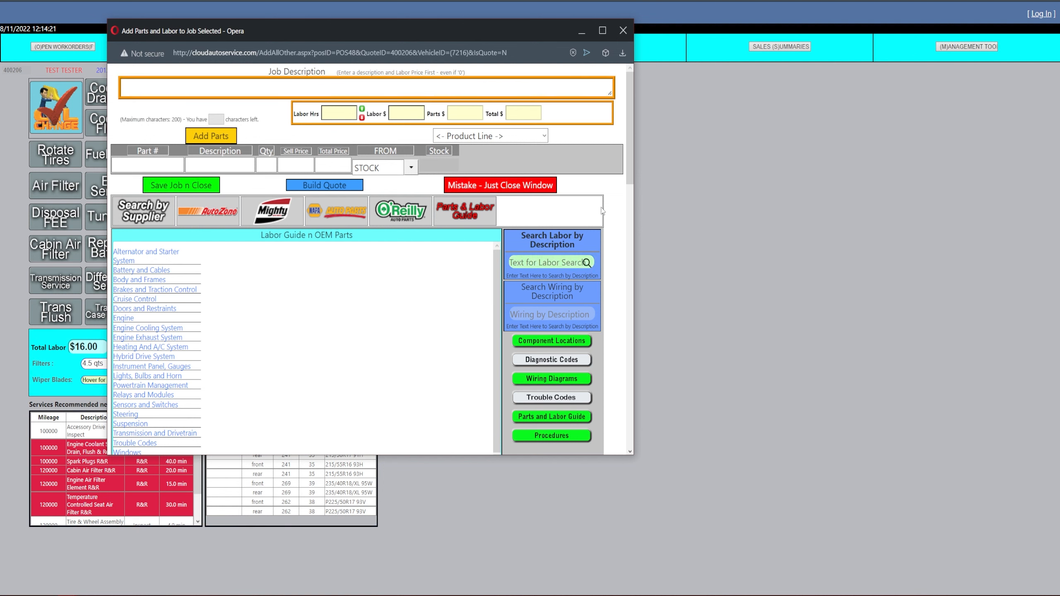
pyautogui.write('alter')
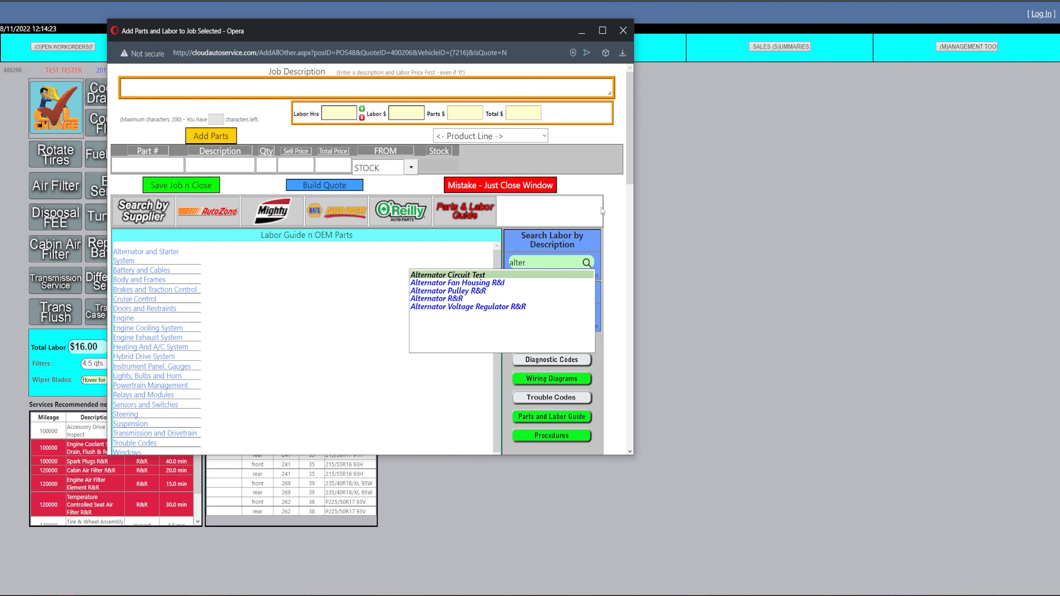
pyautogui.click(471, 299)
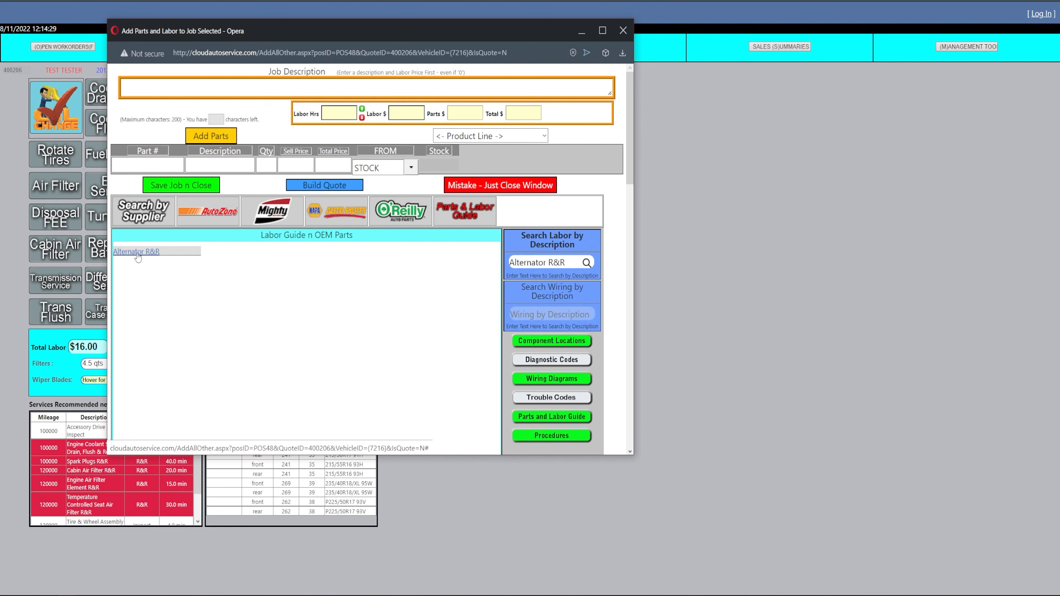
pyautogui.click(137, 252)
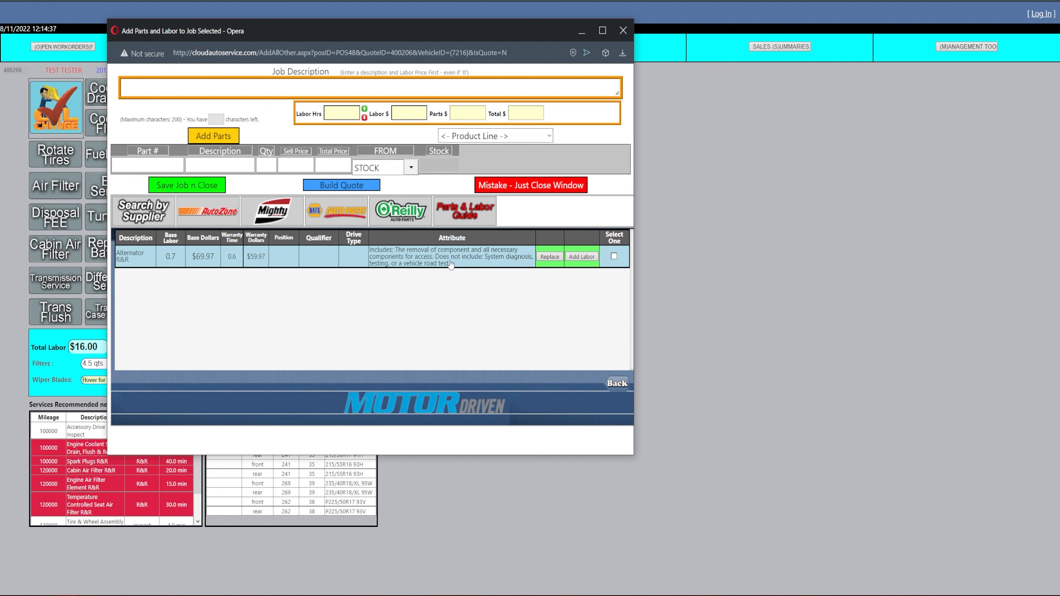
pyautogui.click(586, 258)
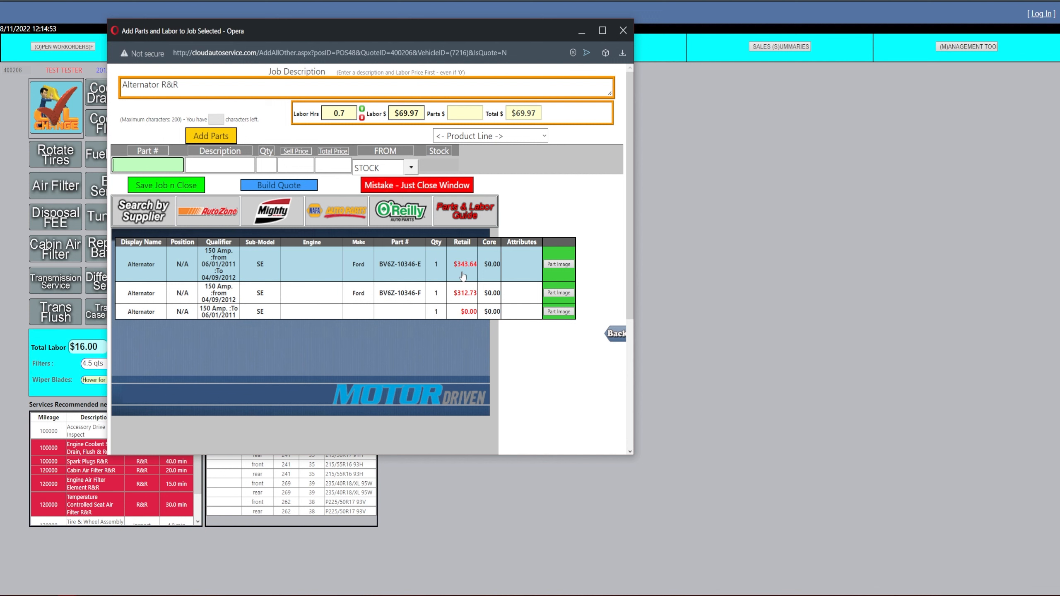
# Add Ford alternator part BV6Z-10346-E to the Alternator R&R job, save the job, and return to the main screen
pyautogui.click(385, 276)
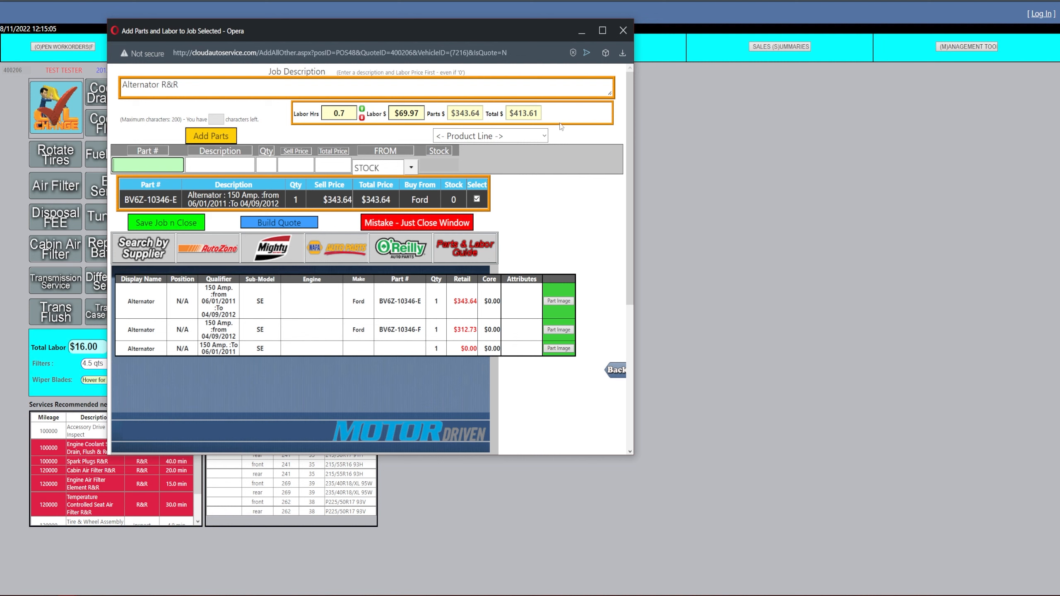
pyautogui.click(186, 225)
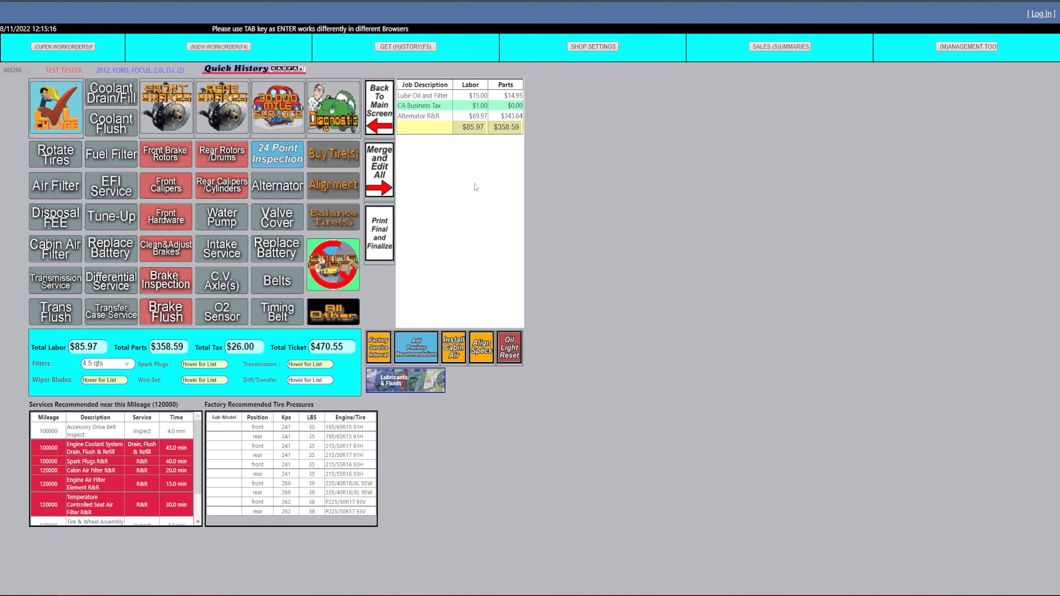
pyautogui.click(384, 122)
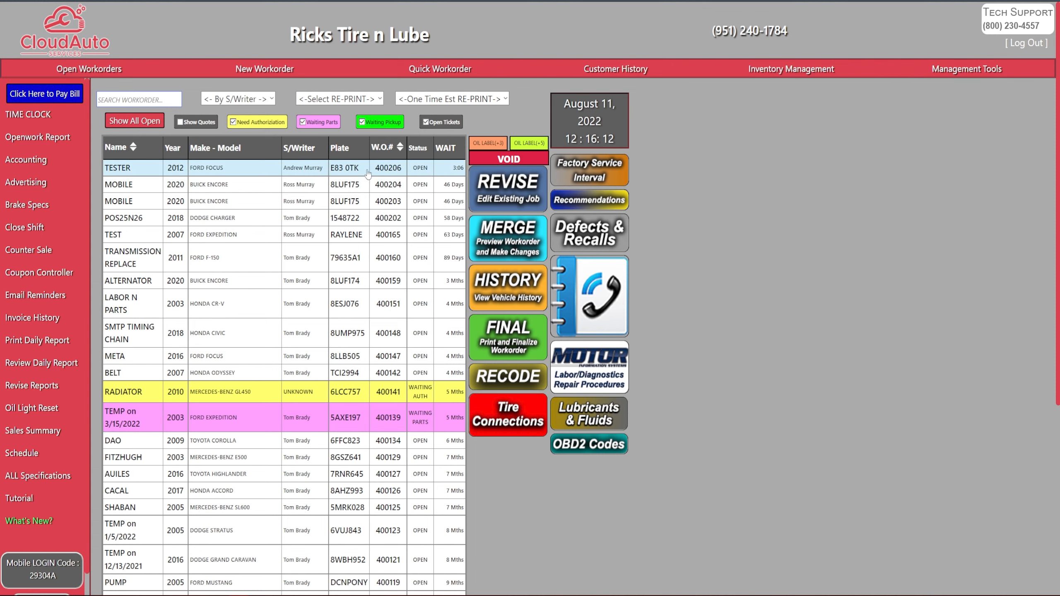
# Open the Ford Focus workorder in Merge, delete the alternator part to stock, and delete the Alternator R&R labor job
pyautogui.click(352, 169)
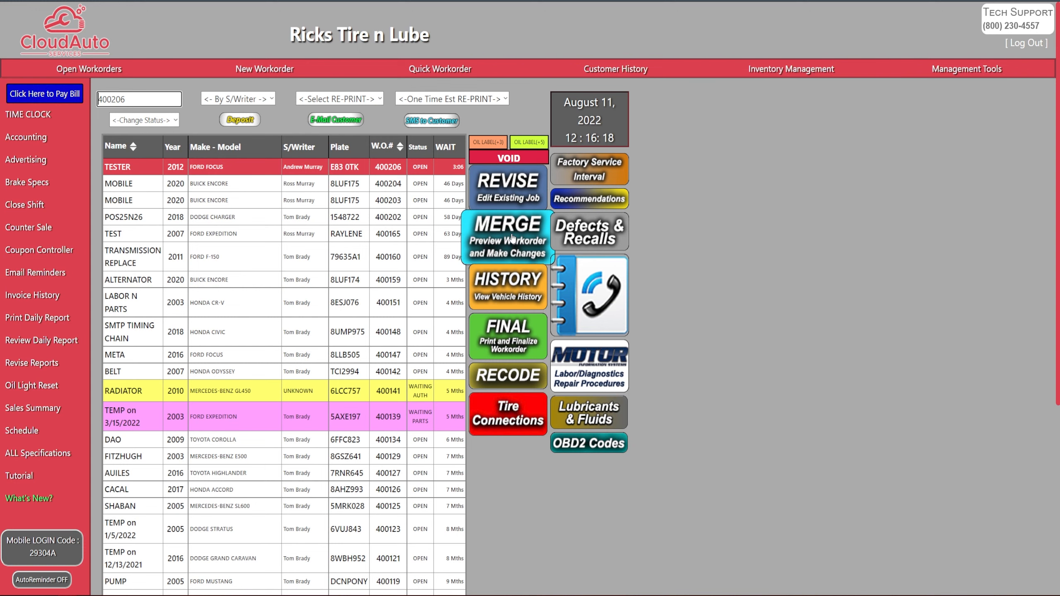
pyautogui.click(512, 237)
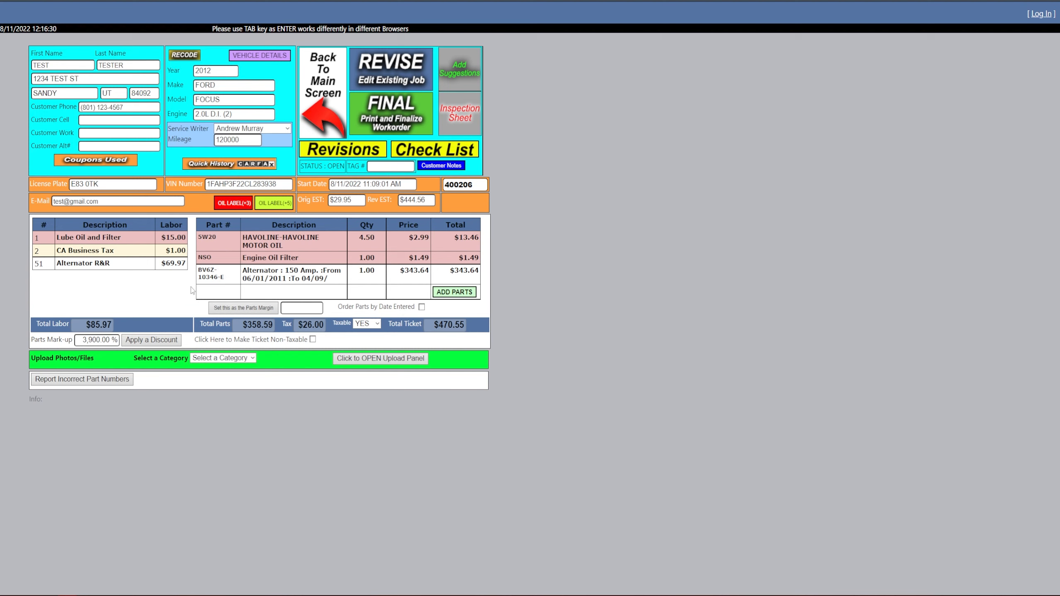
pyautogui.click(337, 281)
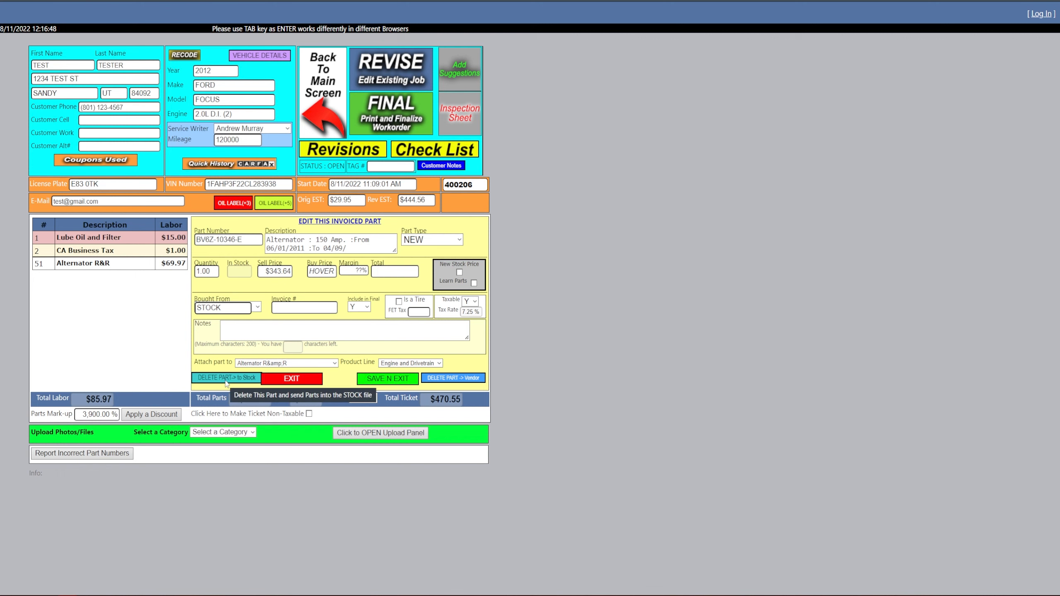
pyautogui.click(226, 381)
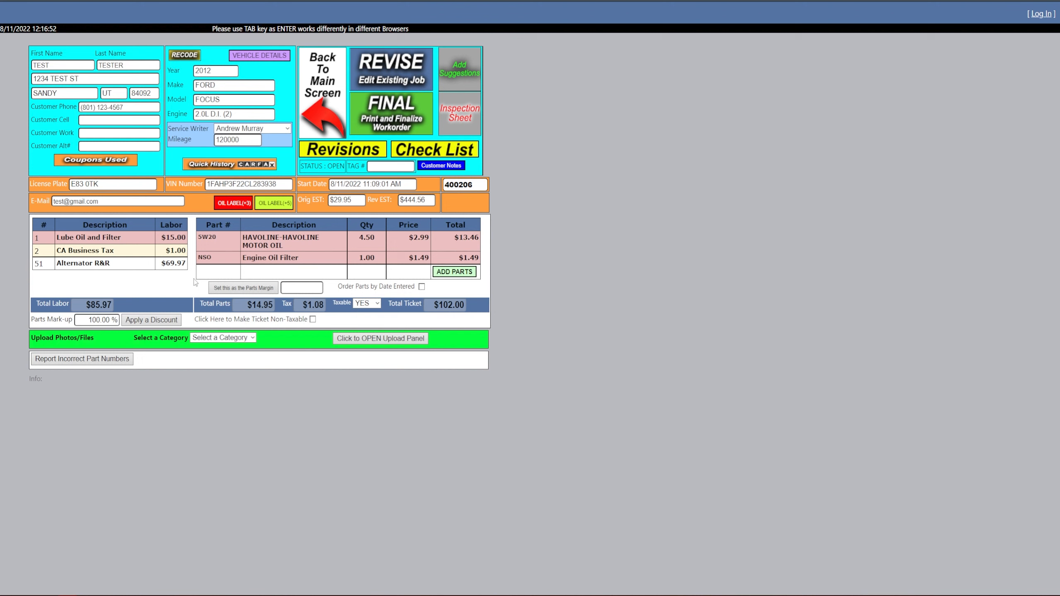
pyautogui.click(126, 269)
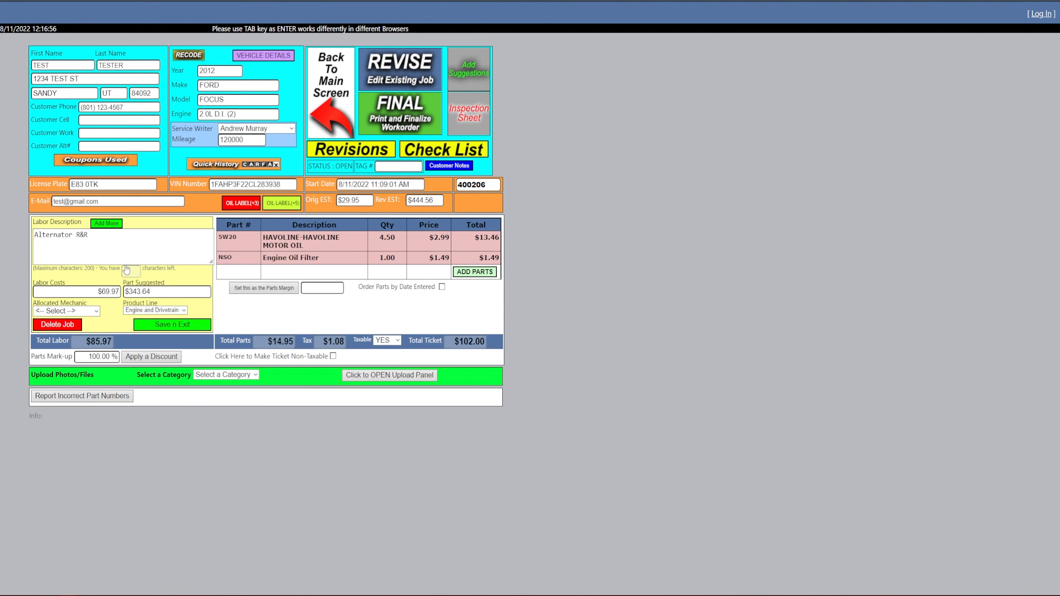
pyautogui.click(58, 325)
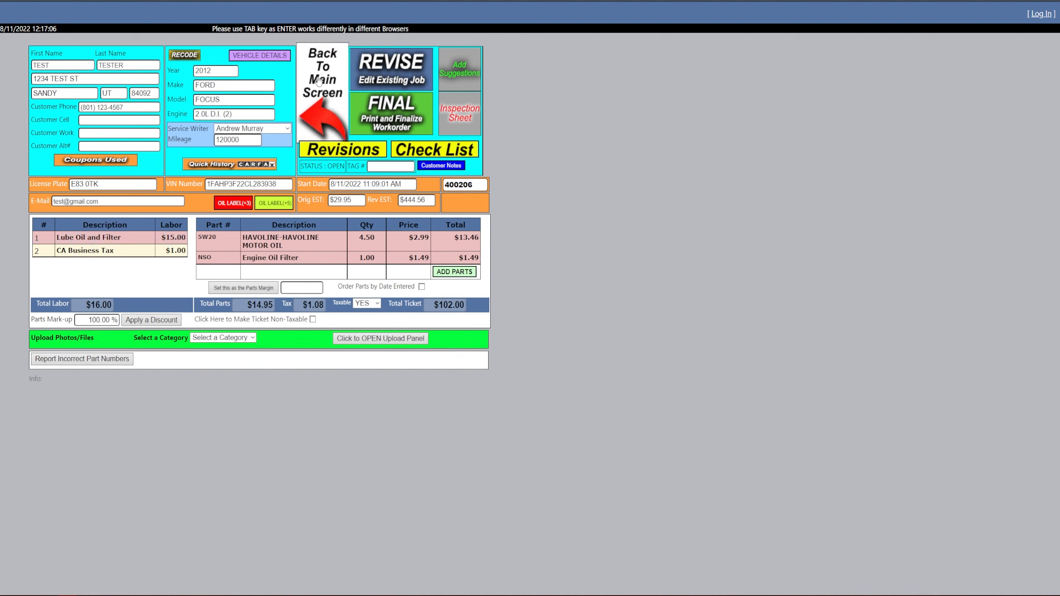
# Preview the final invoice, then reopen it for the 2012 Ford Focus from the open workorders and start finalizing
pyautogui.click(409, 109)
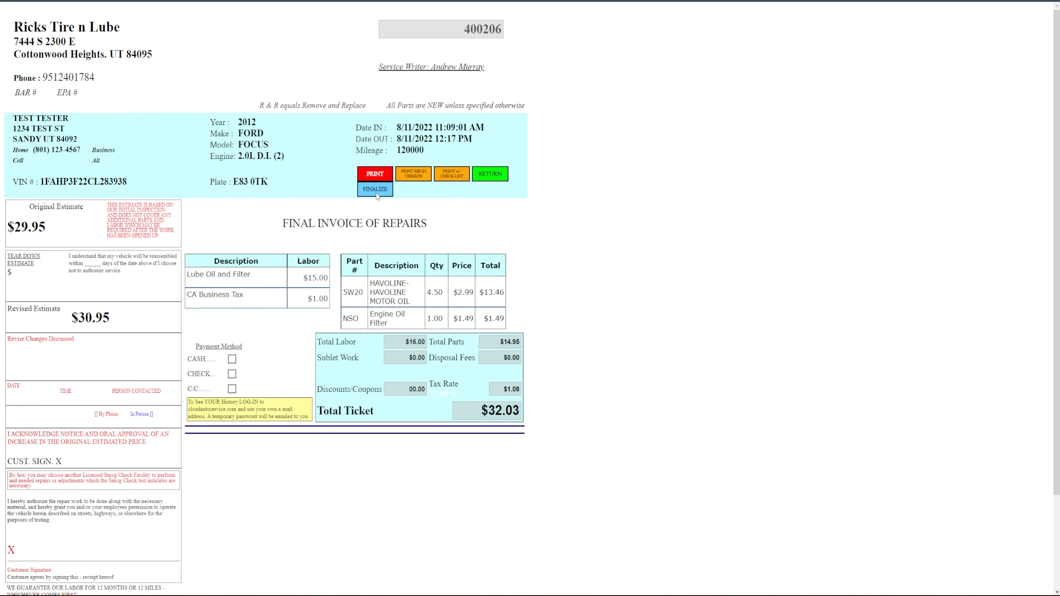
pyautogui.click(495, 172)
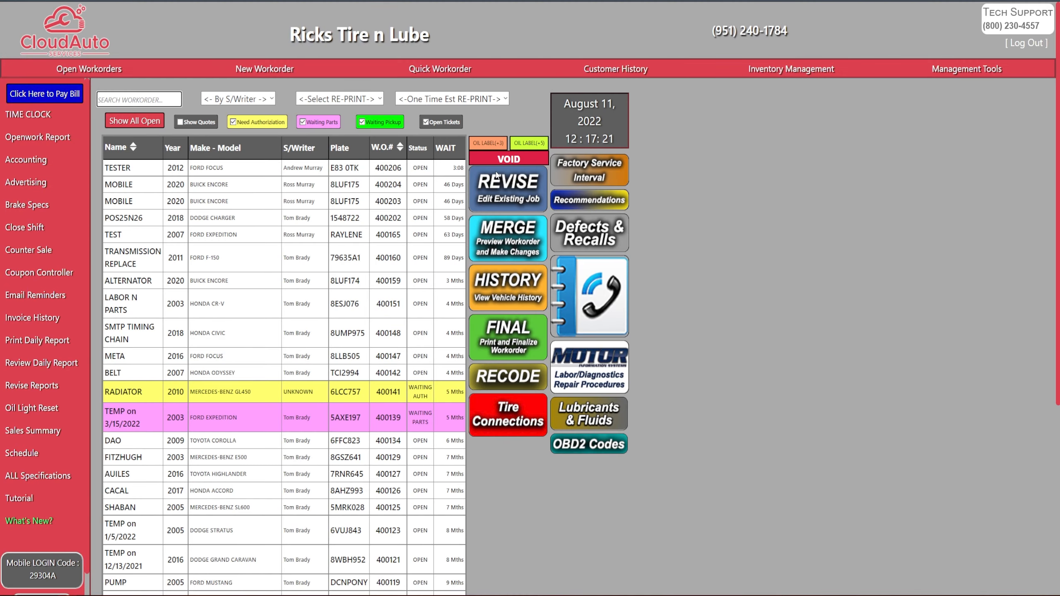
pyautogui.click(373, 171)
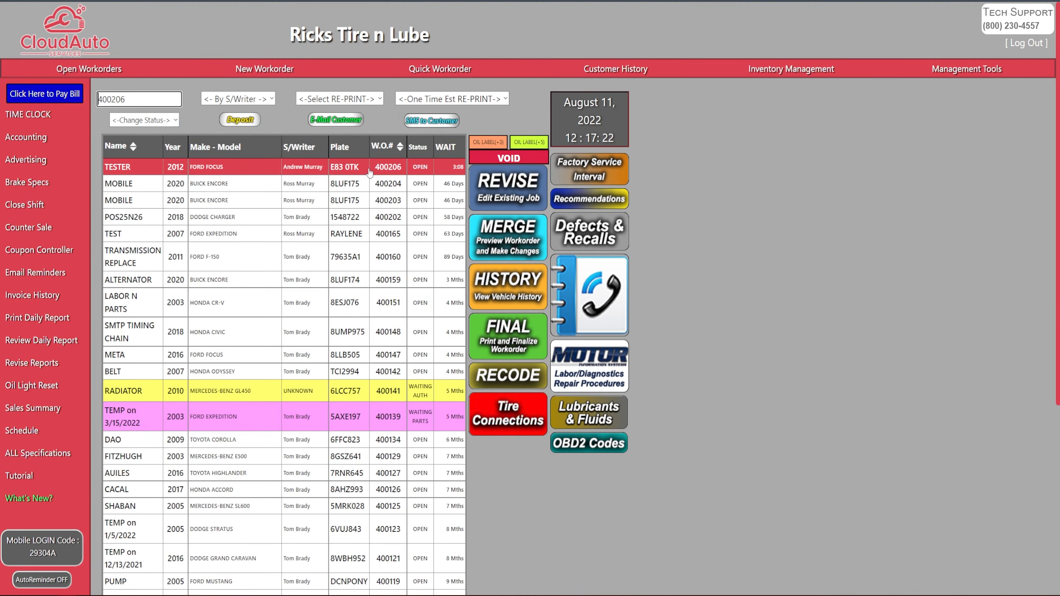
pyautogui.click(528, 334)
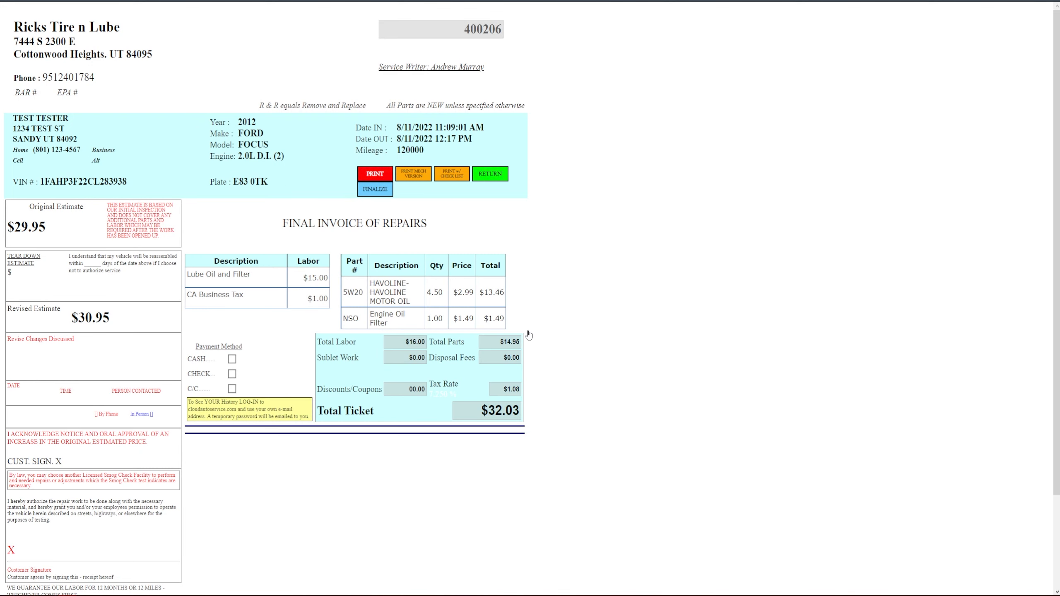
pyautogui.click(370, 191)
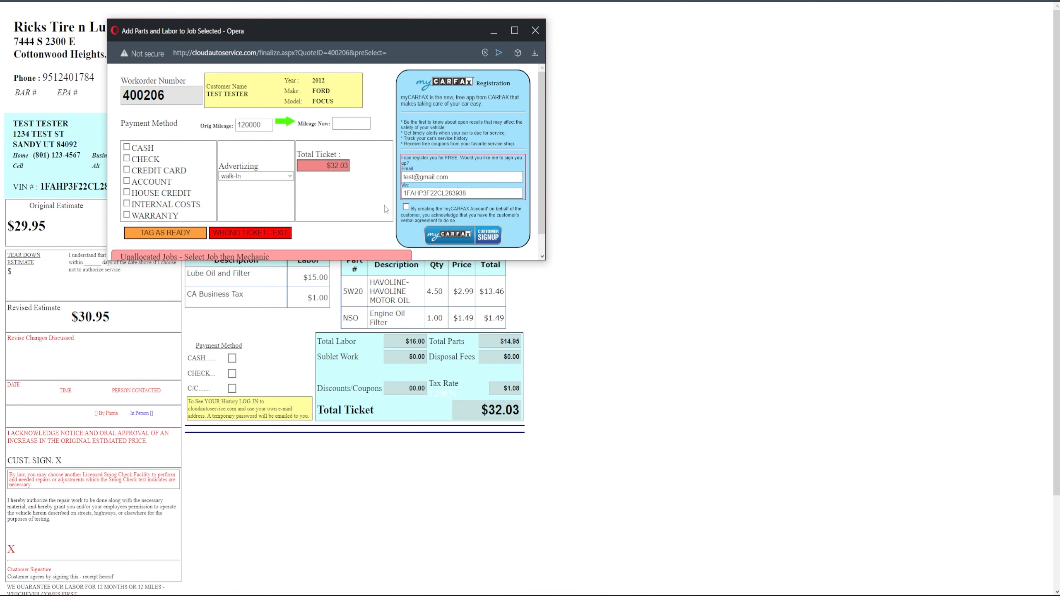
# Enter 120000 as the current mileage and set the payment method to credit card with VISA (Debit)
pyautogui.click(348, 127)
pyautogui.click(348, 126)
pyautogui.write('120000')
pyautogui.click(126, 170)
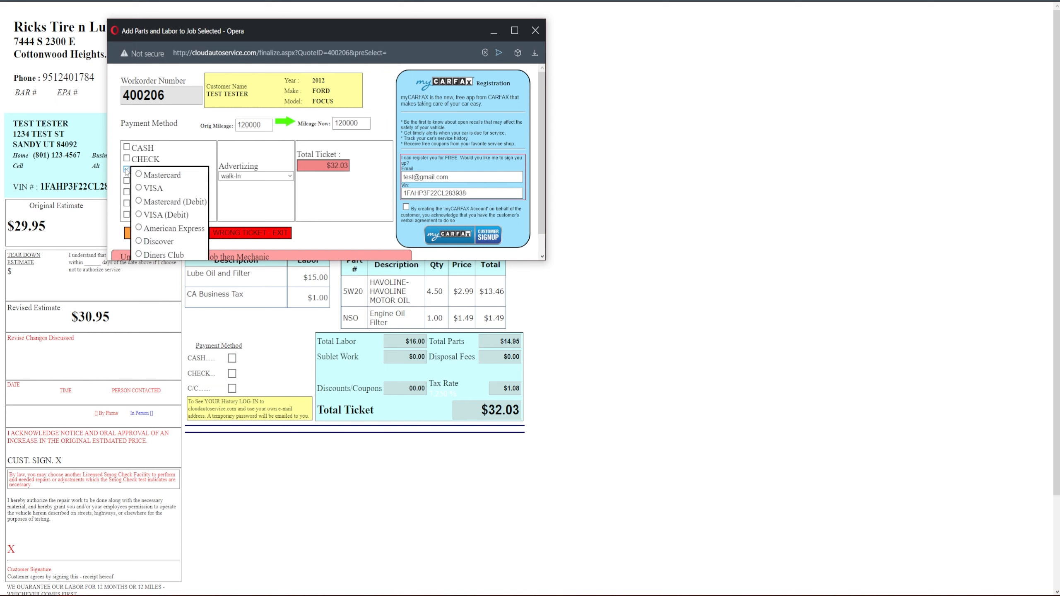
pyautogui.click(138, 215)
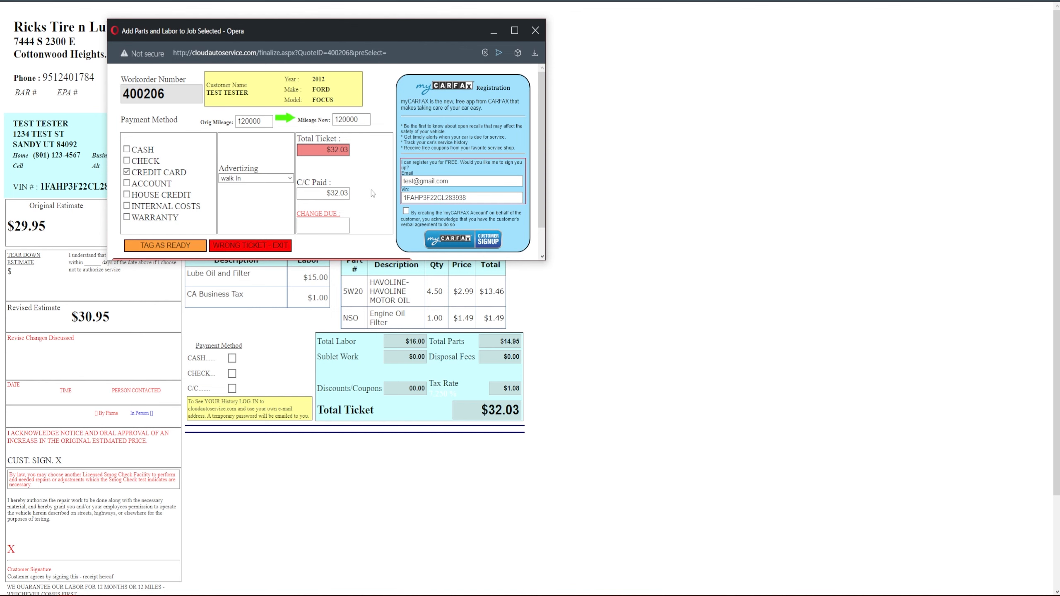
# Allocate all jobs to the only listed mechanic and finalize the ticket without sending an email, returning to the open workorders
pyautogui.scroll(-2, 374, 186)
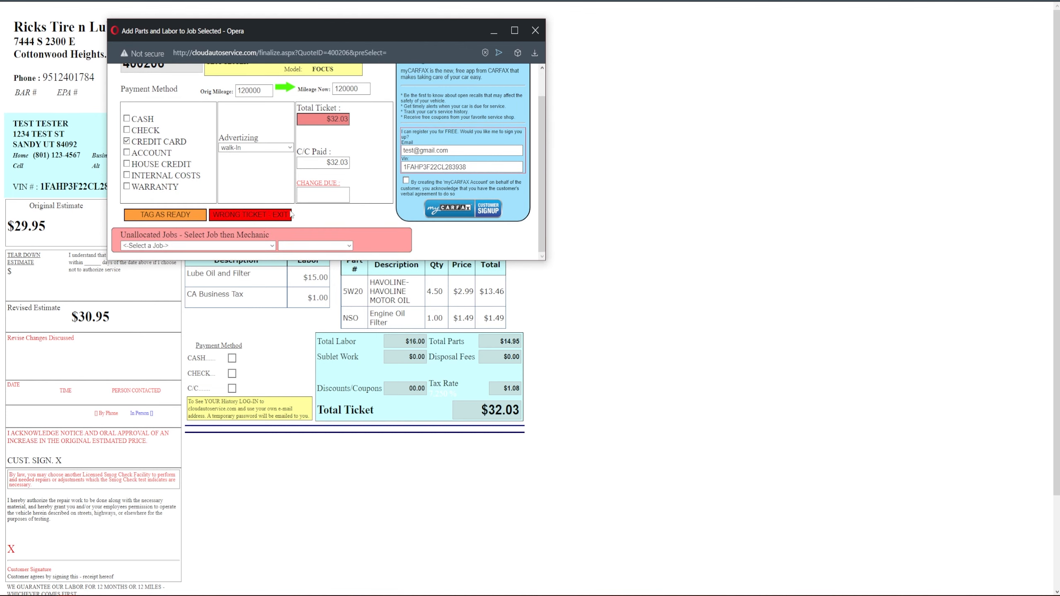
pyautogui.click(259, 247)
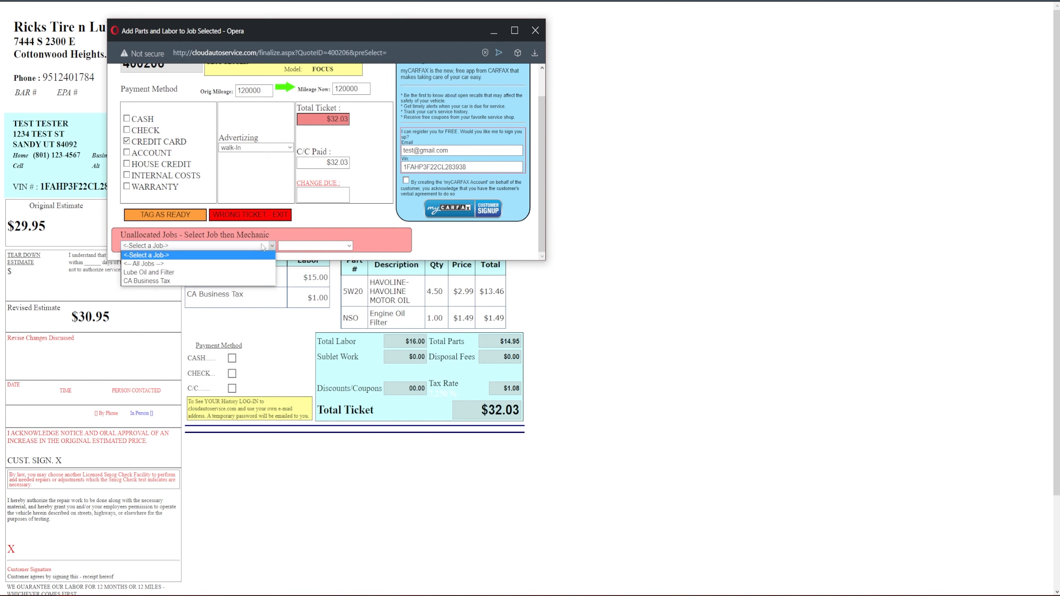
pyautogui.click(233, 267)
pyautogui.click(327, 247)
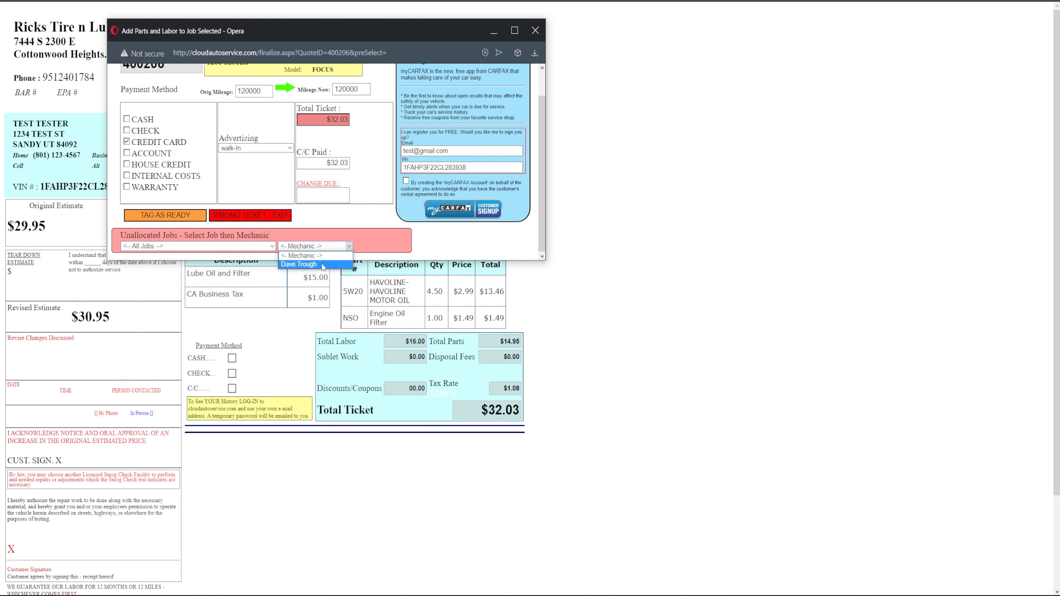
pyautogui.click(324, 265)
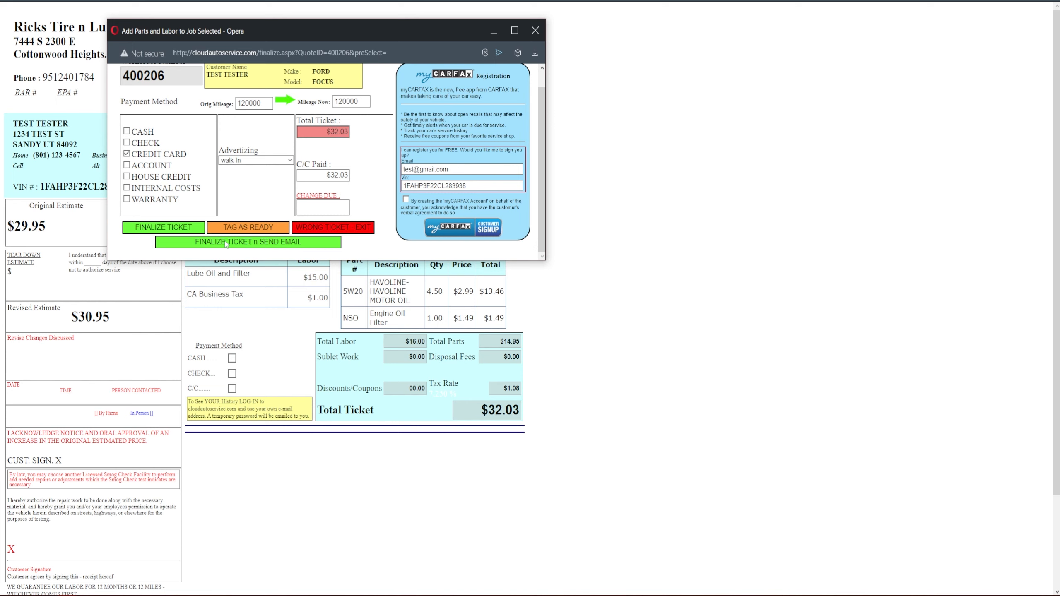
pyautogui.click(173, 232)
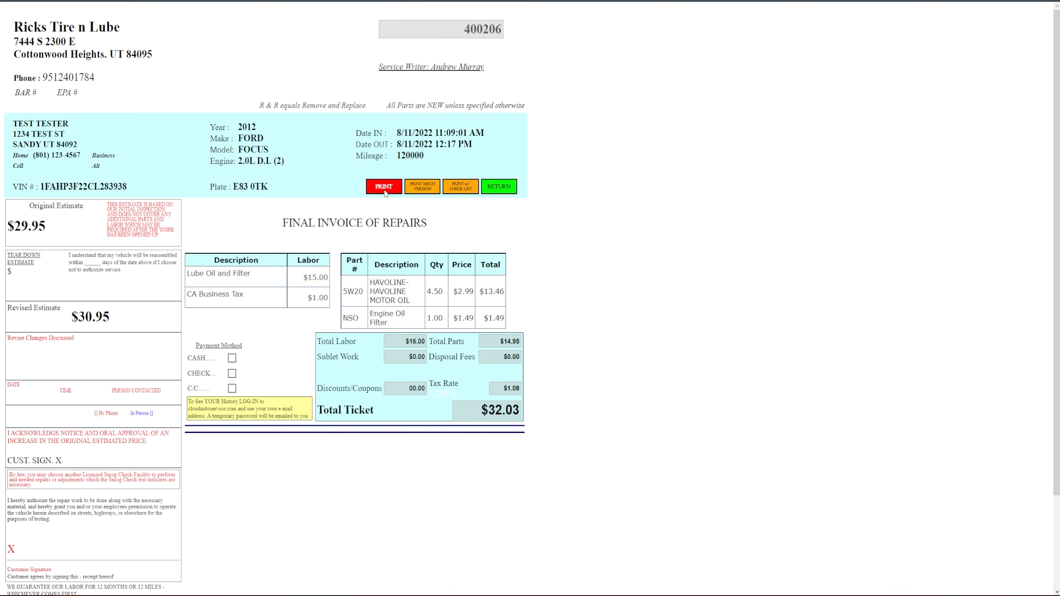
pyautogui.click(505, 189)
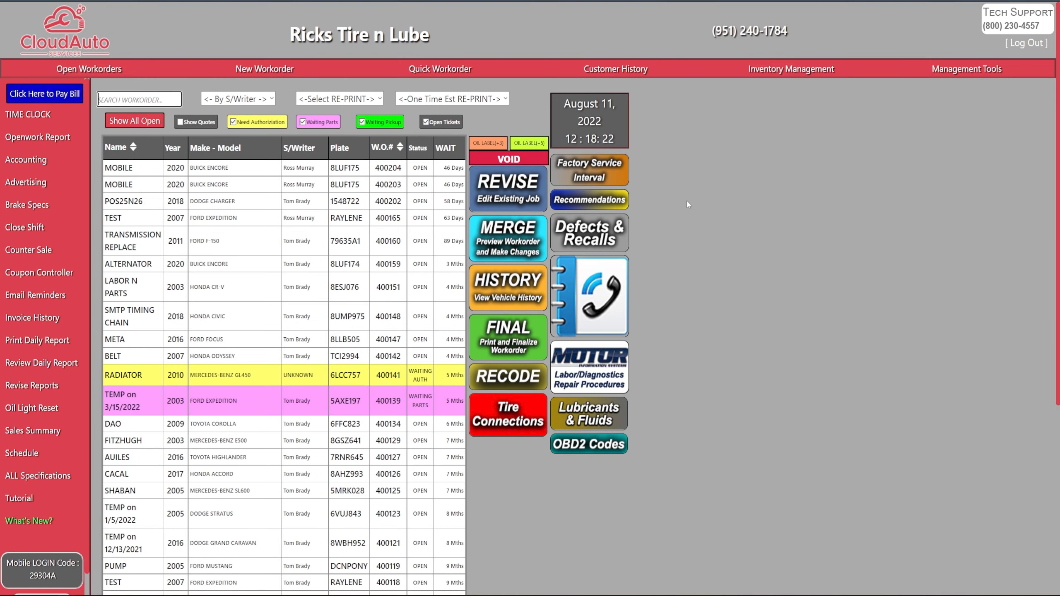